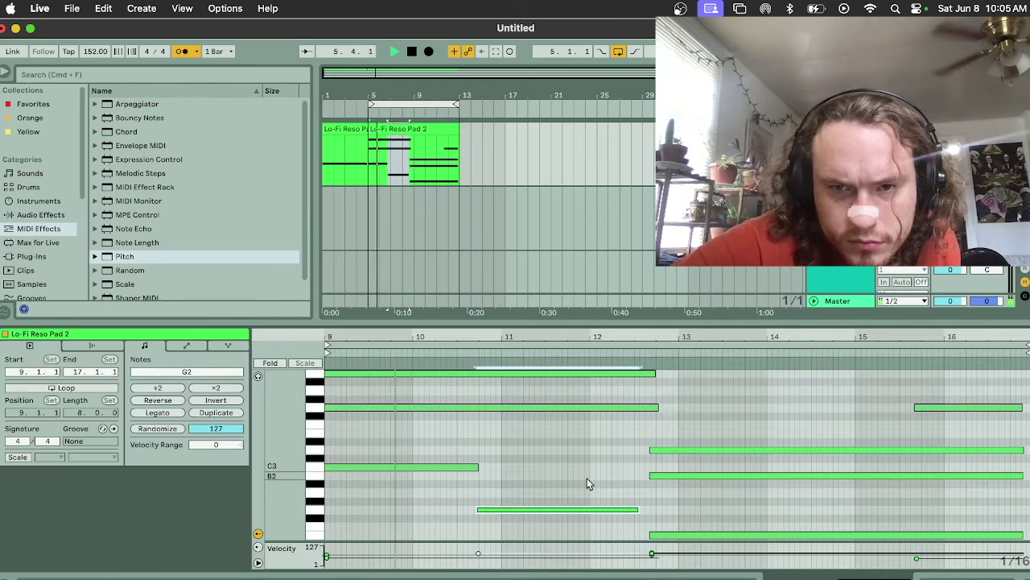
# - Extend the B2 note in the Lo-Fi Reso Pad 2 clip so it starts earlier, at about bar 12
pyautogui.moveTo(648, 475); pyautogui.dragTo(590, 475)
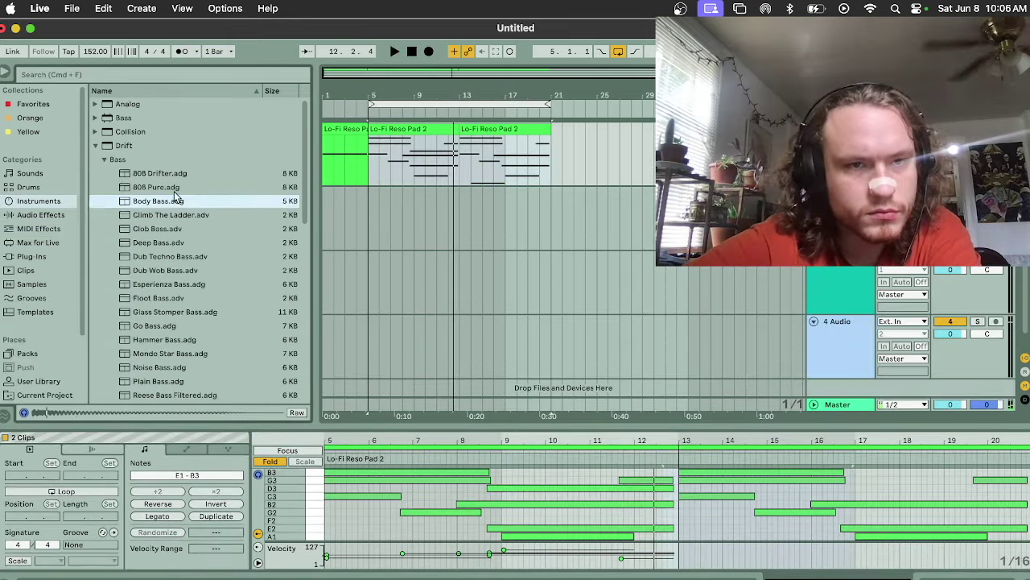
# - Audition the Drift bass presets, from 808 Pure and 808 Drifter down through the rest of the Bass folder
pyautogui.click(174, 186)
pyautogui.click(165, 174)
pyautogui.click(191, 229)
pyautogui.press('Down')
pyautogui.press('Down')
pyautogui.press('Down')
pyautogui.press('Down')
pyautogui.press('Down')
pyautogui.press('Down')
pyautogui.press('Down')
pyautogui.press('Down')
pyautogui.press('Down')
pyautogui.press('Down')
pyautogui.press('Down')
pyautogui.press('Down')
pyautogui.press('Down')
pyautogui.press('Down')
pyautogui.press('Down')
pyautogui.press('Down')
pyautogui.press('Down')
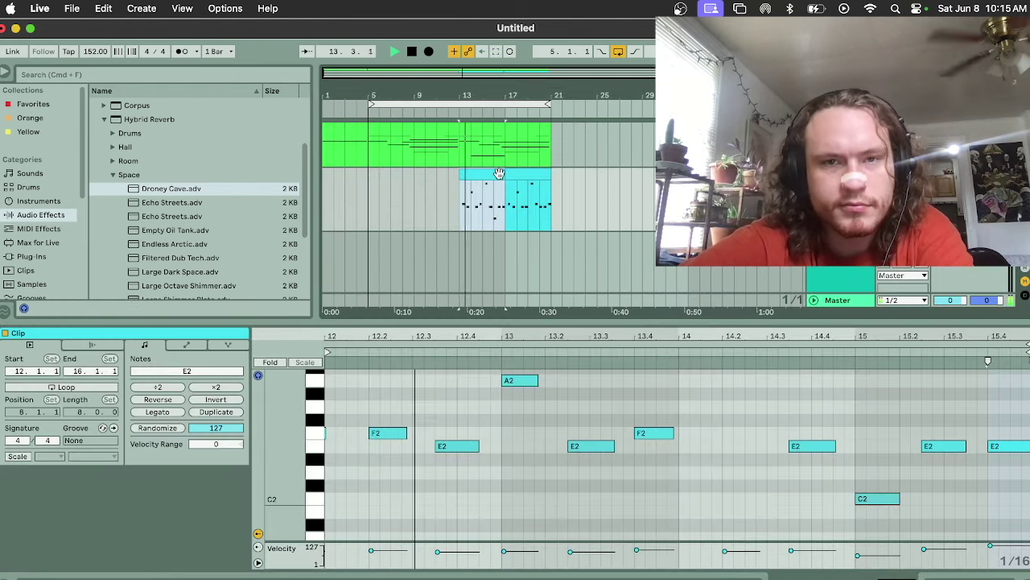
# - Join the two cyan melody clips spanning bars 13 to 21 into a single clip
pyautogui.click(531, 169)
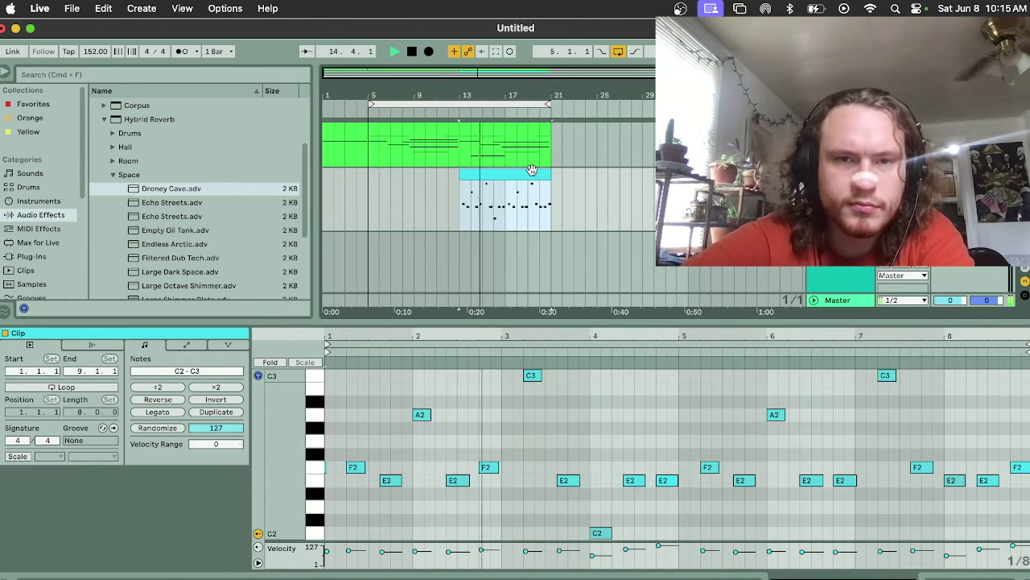
pyautogui.press('super+l')
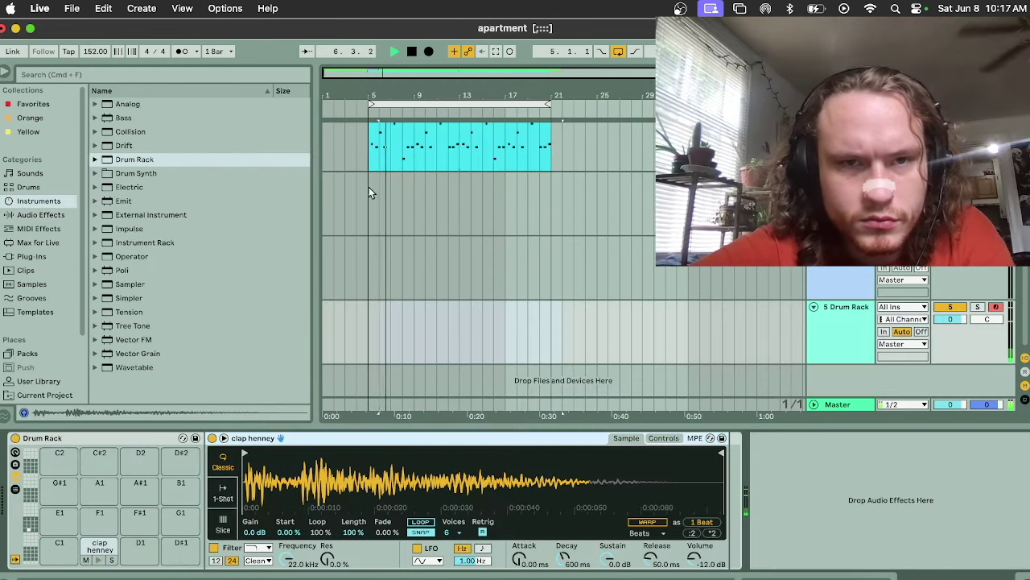
# - Turn on the metronome and start recording in the arrangement from bar 5
pyautogui.click(370, 193)
pyautogui.click(177, 51)
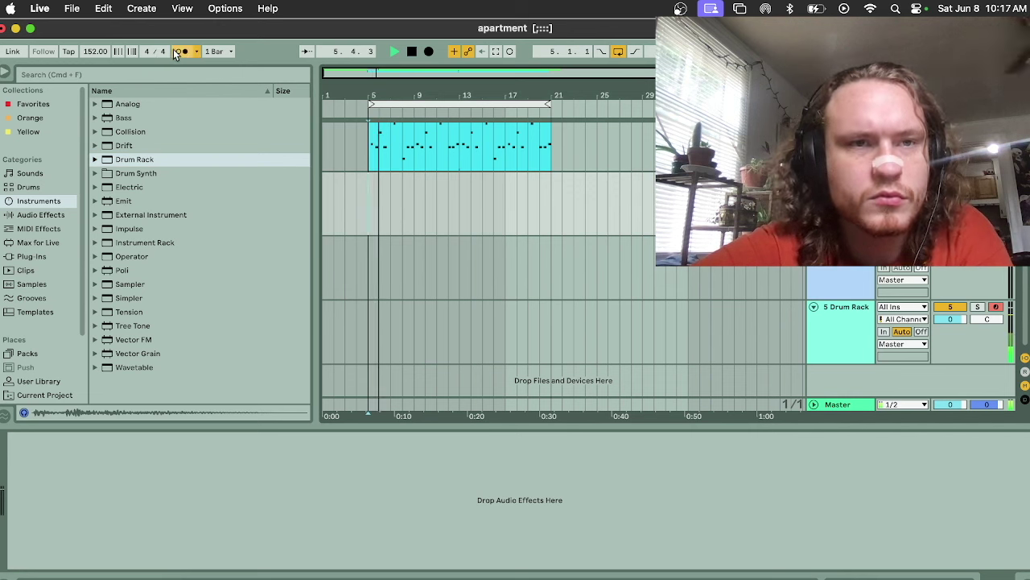
pyautogui.click(429, 51)
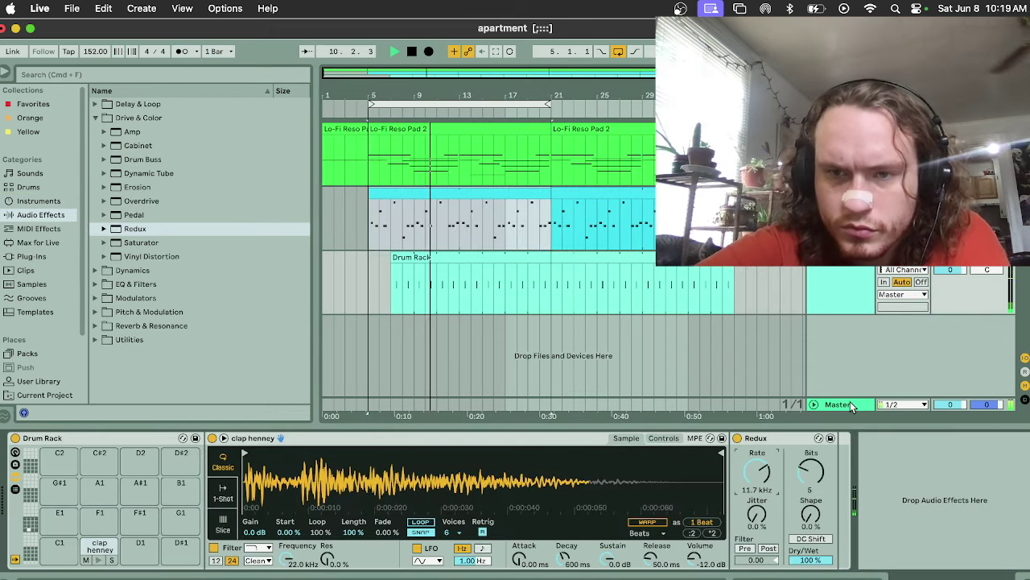
# - Enable DC Shift in the Redux effect on the clap's Drum Rack track
pyautogui.click(810, 537)
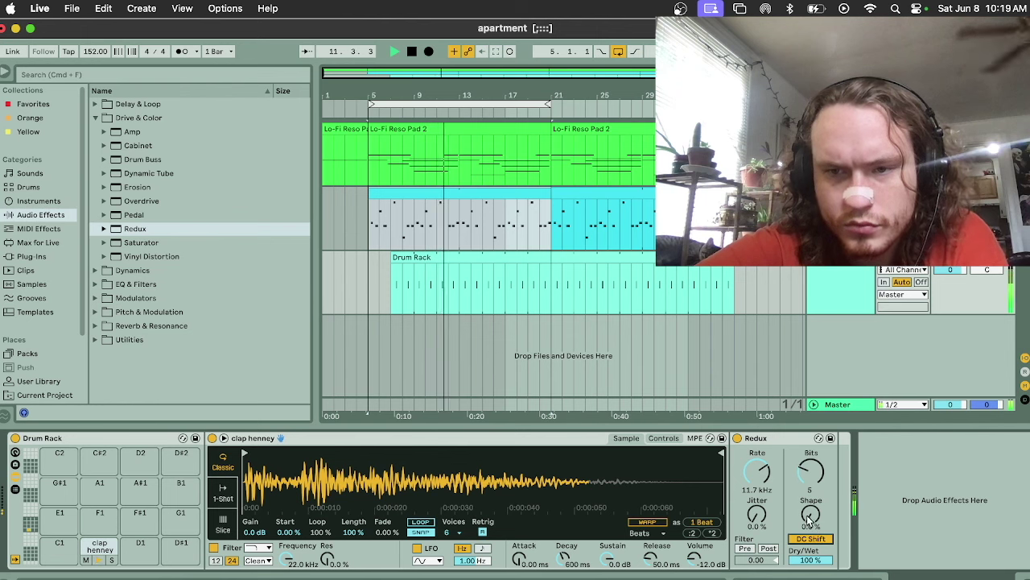
# - Load the master bus.adg audio effect rack onto the Master track
pyautogui.click(856, 404)
pyautogui.click(95, 339)
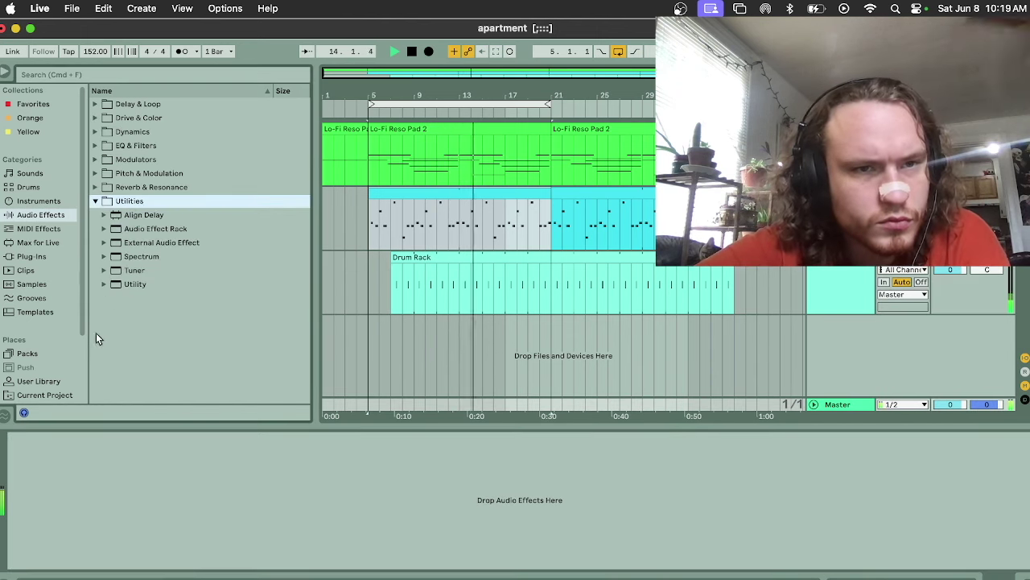
pyautogui.click(105, 233)
pyautogui.scroll(-10, 186, 358)
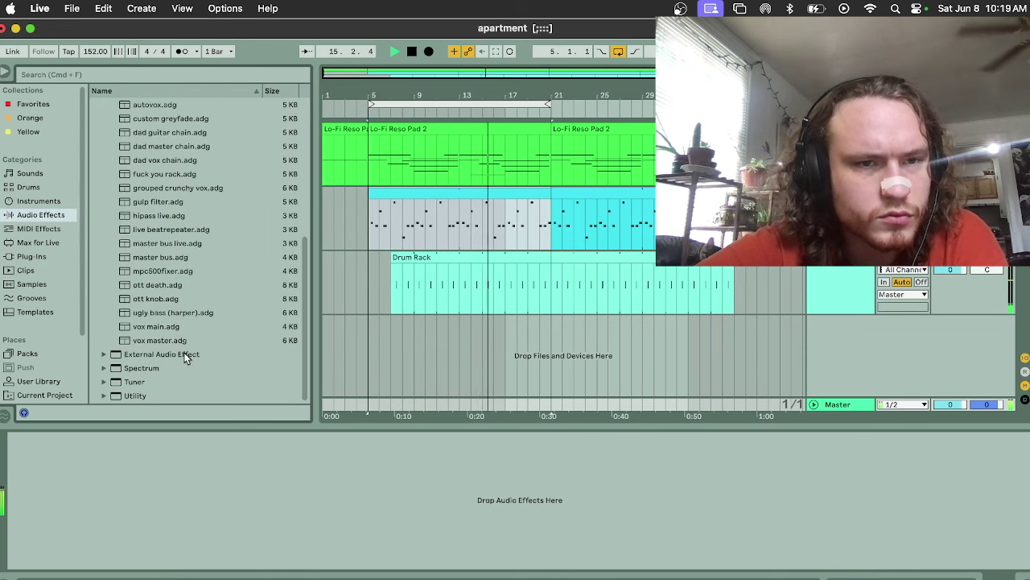
pyautogui.doubleClick(165, 257)
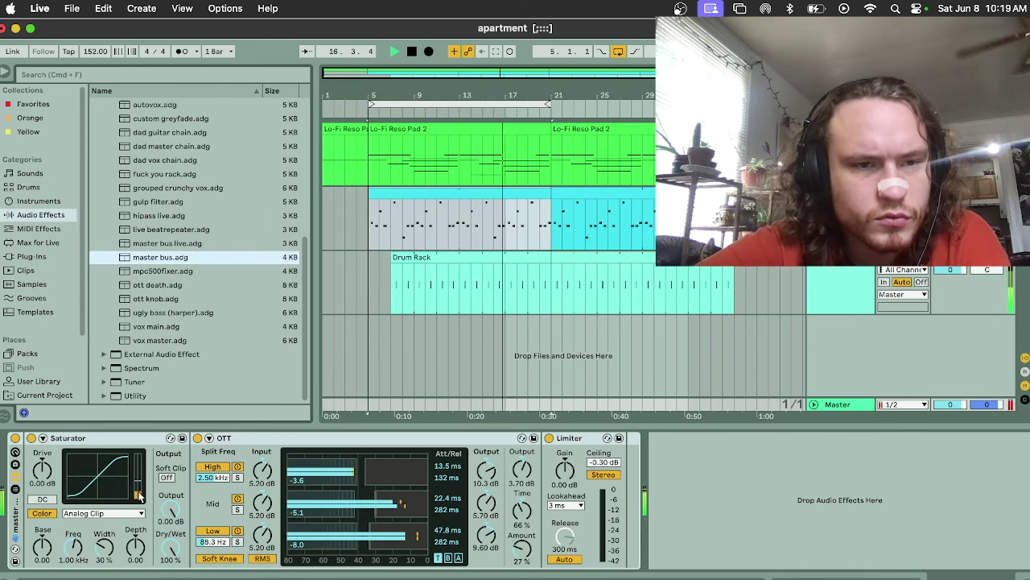
# - Set the master rack's Saturator drive to 5.14 dB and its color base to -16.0
pyautogui.moveTo(42, 470); pyautogui.dragTo(41, 465)
pyautogui.moveTo(42, 548); pyautogui.dragTo(42, 564)
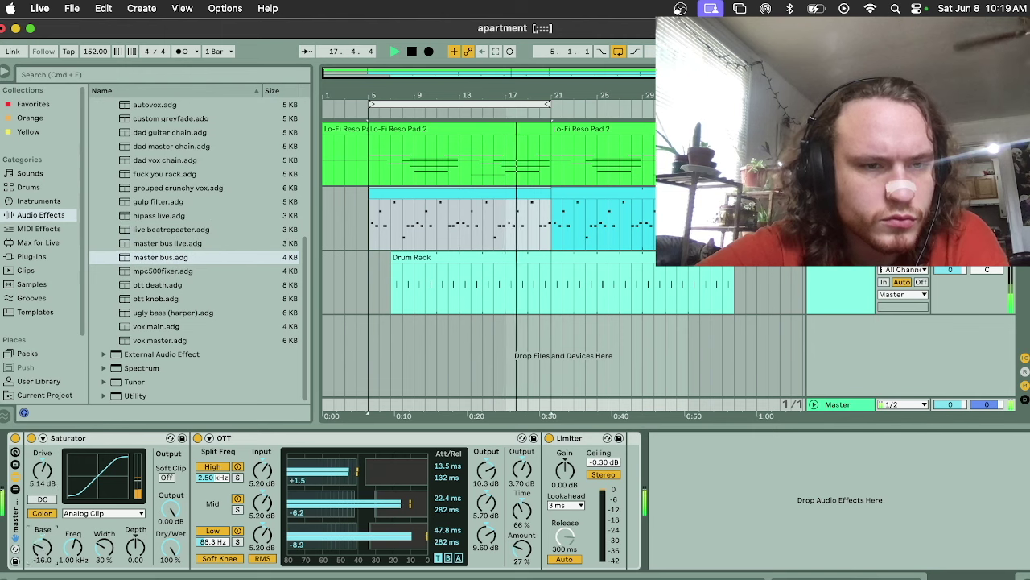
pyautogui.moveTo(81, 460); pyautogui.dragTo(80, 467)
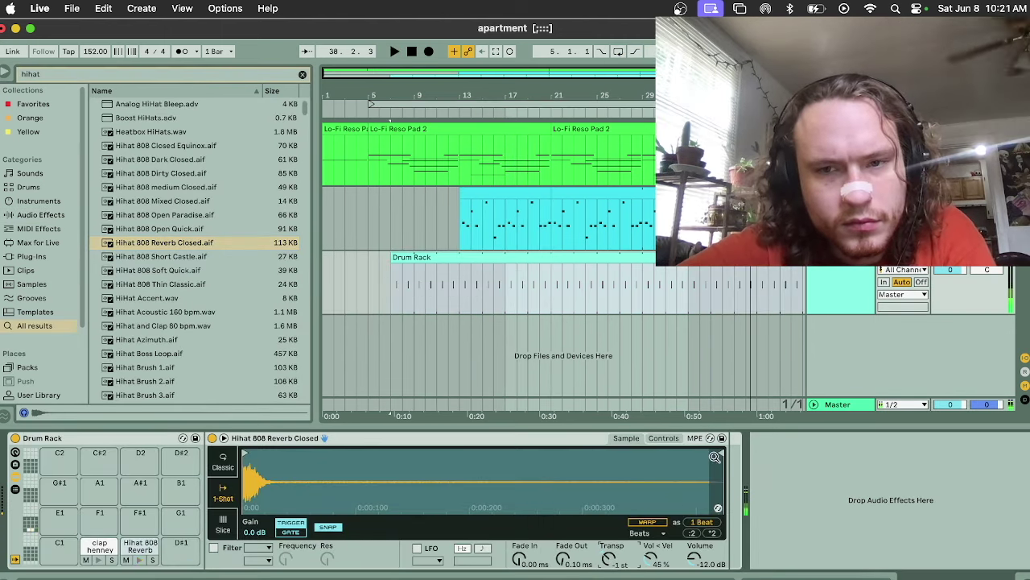
# - Place two consecutive Hihat 808 Reverb Closed notes at the start of the Drum Rack clip and play them back
pyautogui.click(524, 286)
pyautogui.click(459, 483)
pyautogui.press('space')
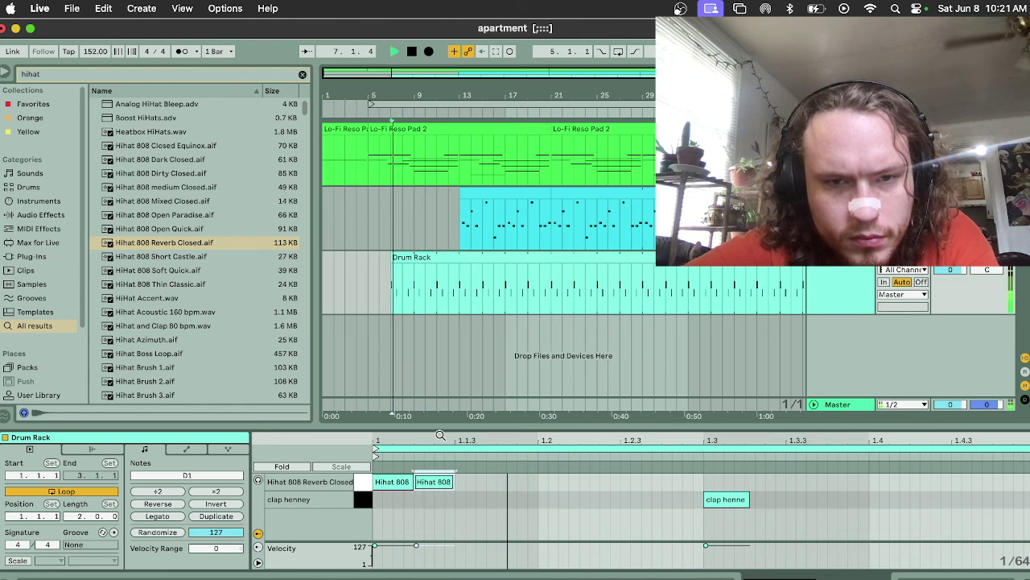
# - Duplicate the opening pair of hi-hat notes on every beat to fill the two-bar Drum Rack loop
pyautogui.moveTo(407, 452); pyautogui.dragTo(406, 444)
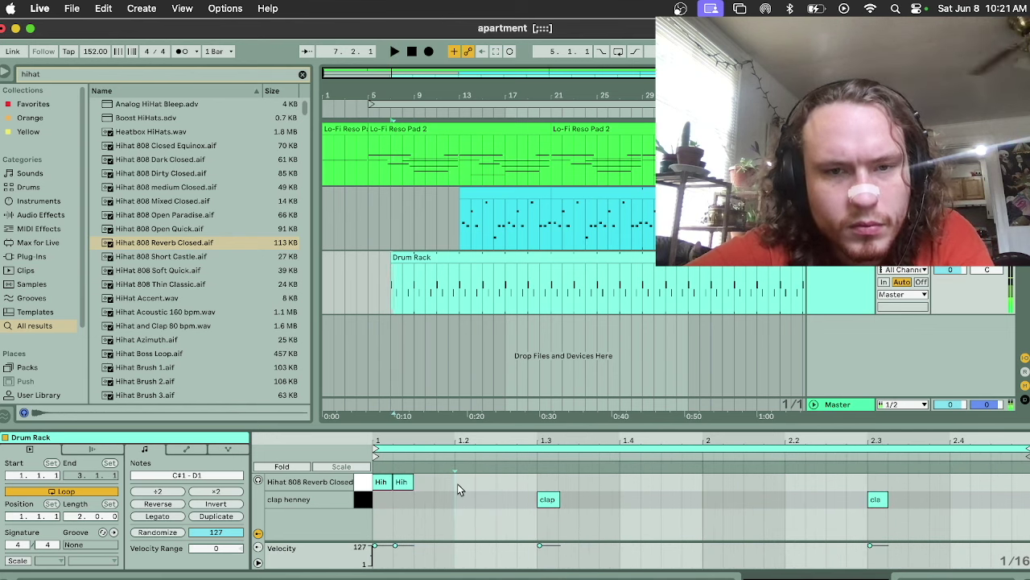
pyautogui.click(324, 481)
pyautogui.press('super+d')
pyautogui.press('super+d')
pyautogui.press('super+d')
pyautogui.press('super+d')
pyautogui.press('super+d')
pyautogui.press('super+d')
pyautogui.press('super+d')
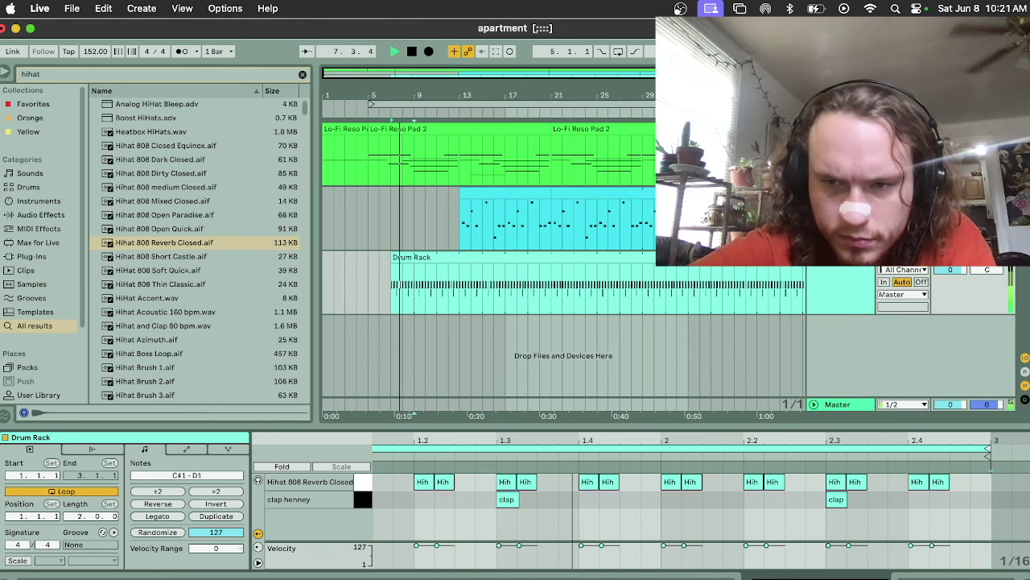
# - Lower the Hihat 808 Reverb Closed sample's gain to -7.1 dB and show its Simpler controls
pyautogui.hotkey('shift', 'Tab')
pyautogui.moveTo(252, 536); pyautogui.dragTo(253, 555)
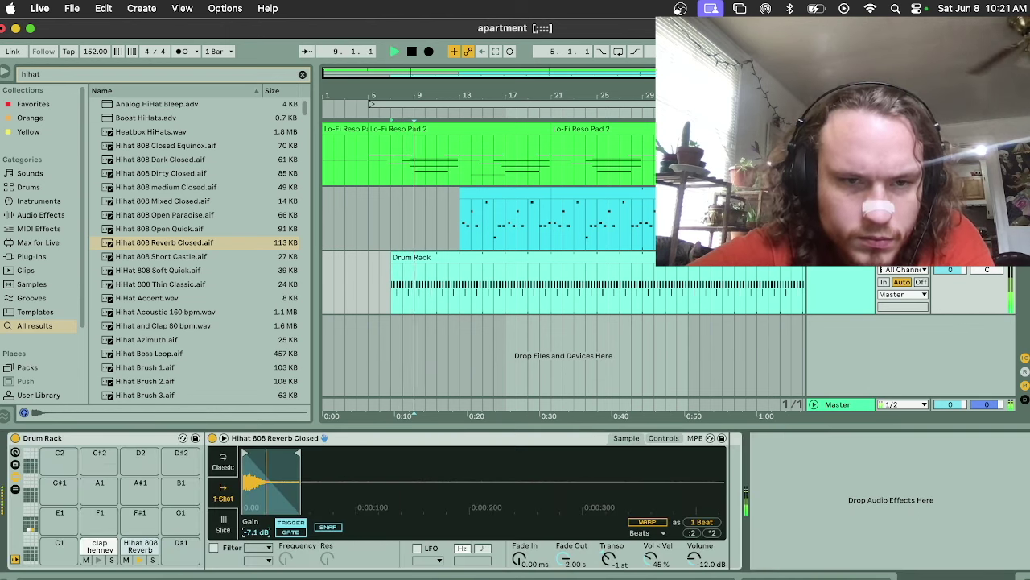
pyautogui.click(665, 439)
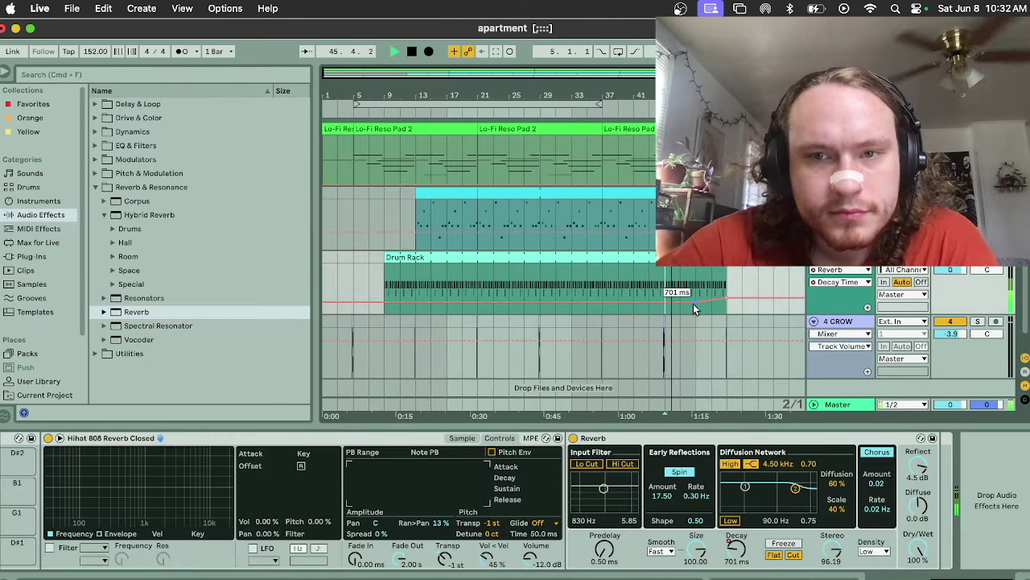
# - Lower the reverb decay time automation point near bar 49 on the drum track
pyautogui.moveTo(693, 303); pyautogui.dragTo(693, 305)
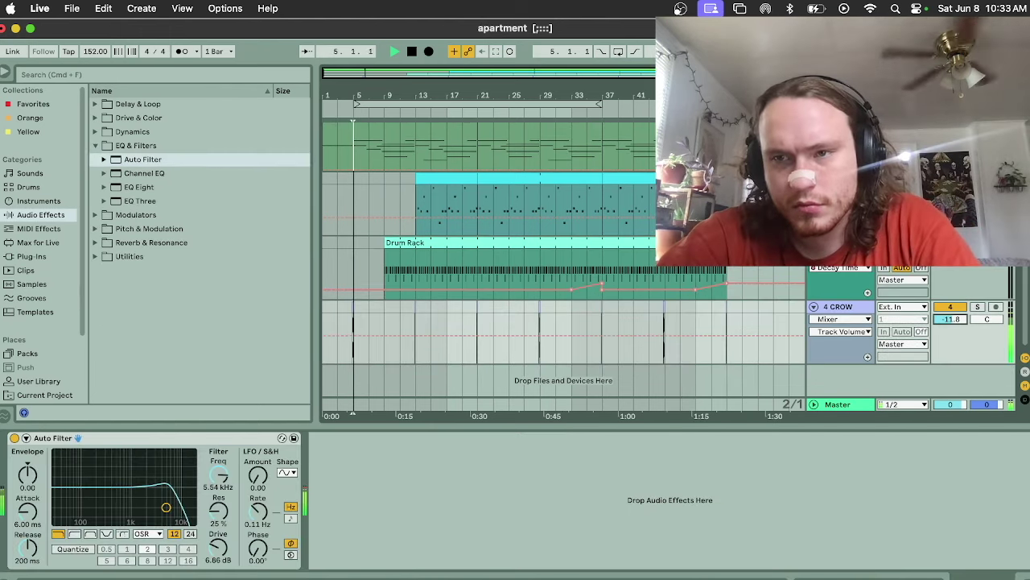
# - Move the big_mix22 clip earlier, to about the middle of bar 15, and play the arrangement
pyautogui.hotkey('shift', 'Tab')
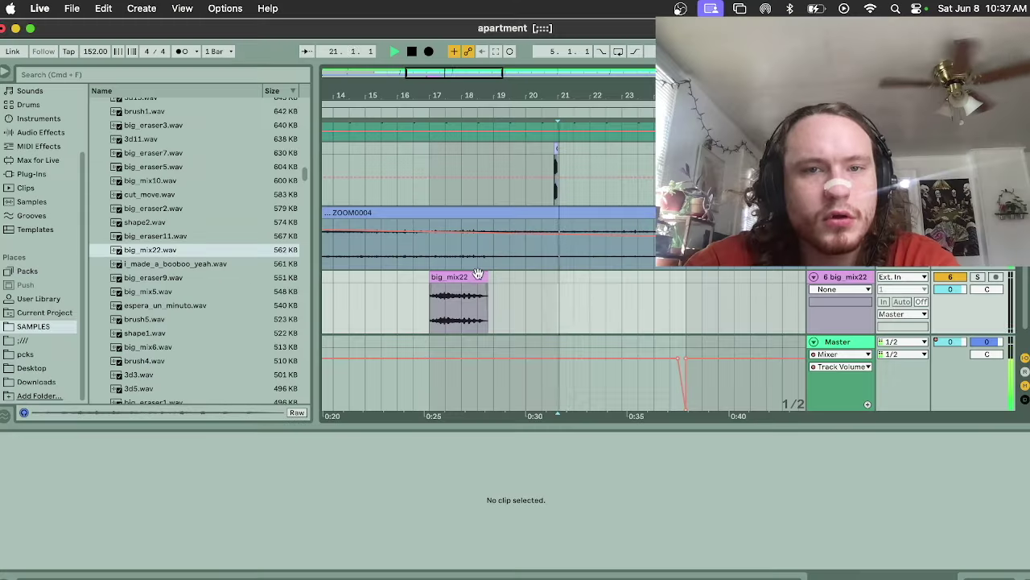
pyautogui.press('space')
pyautogui.moveTo(478, 275)
pyautogui.mouseDown()
pyautogui.moveTo(419, 279)
pyautogui.moveTo(431, 276)
pyautogui.mouseUp()
pyautogui.press('space')
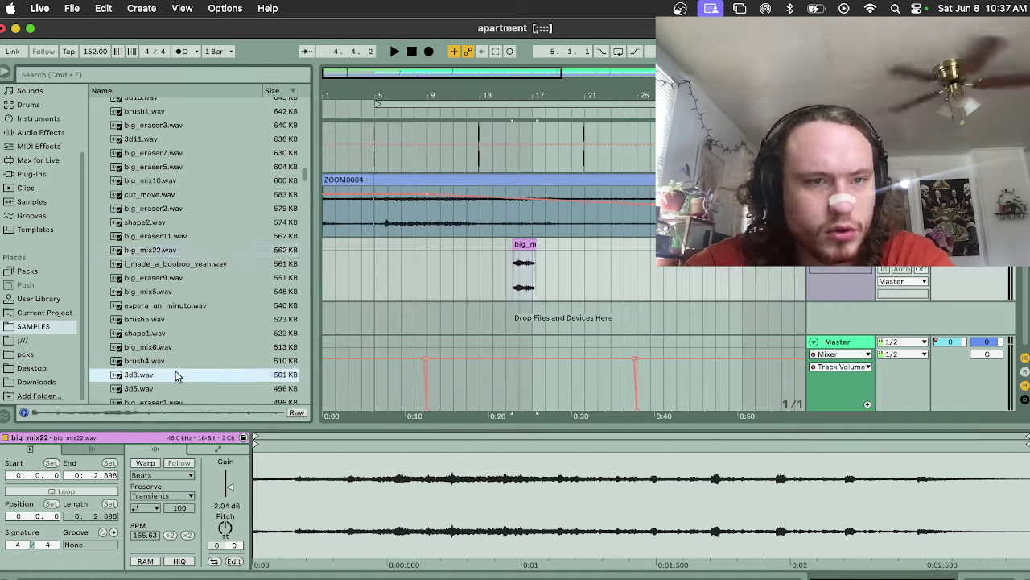
# - Browse the smaller sound files further down the SAMPLES folder
pyautogui.scroll(-2, 207, 352)
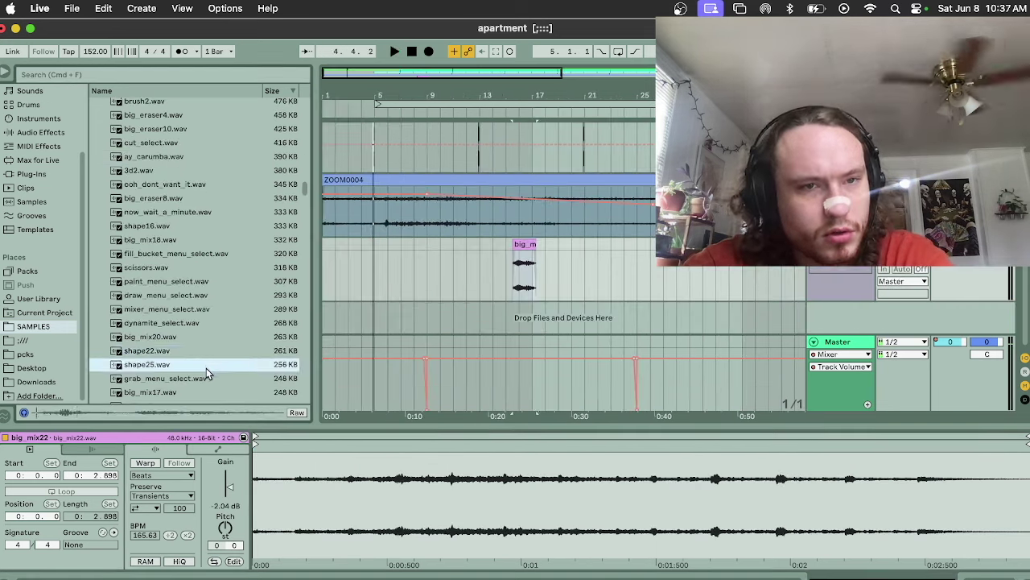
pyautogui.scroll(-5, 212, 394)
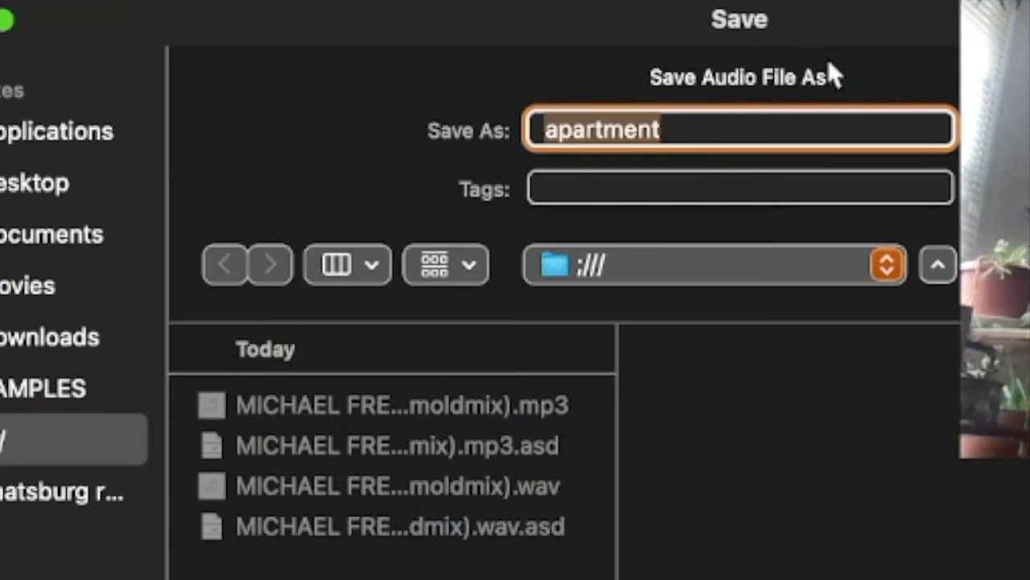
# - Save the exported audio file as apartment edit1 in the ;/// folder
pyautogui.press('Right')
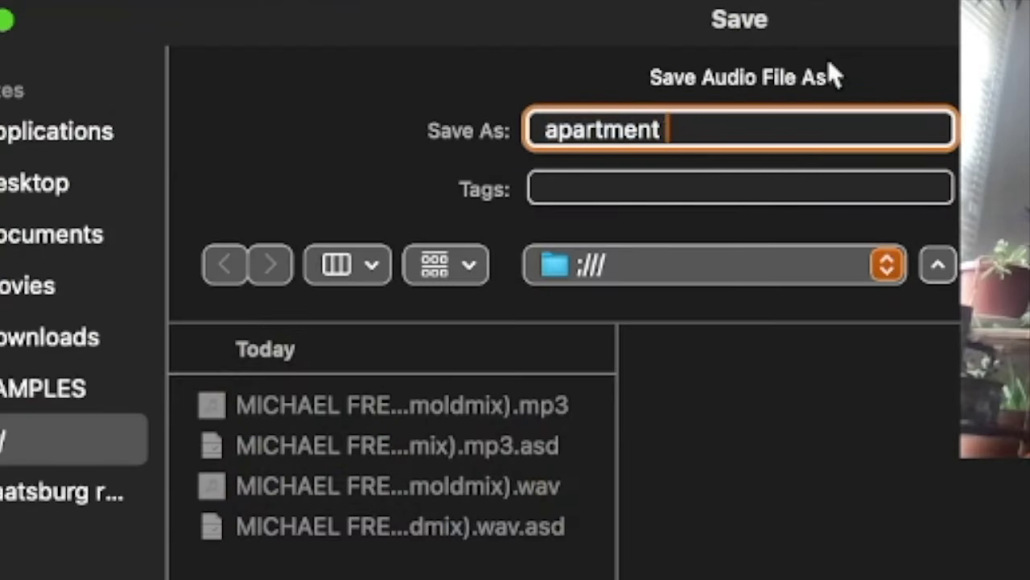
pyautogui.write('edit')
pyautogui.press('Return')
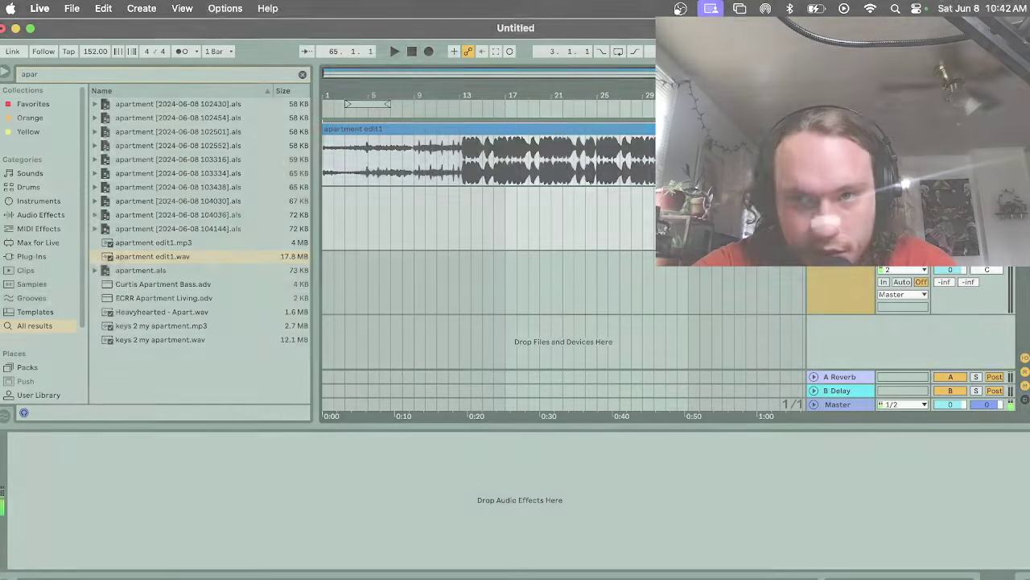
# - Delete the unneeded extra track and the Reverb and Delay return tracks from the new set
pyautogui.press('Delete')
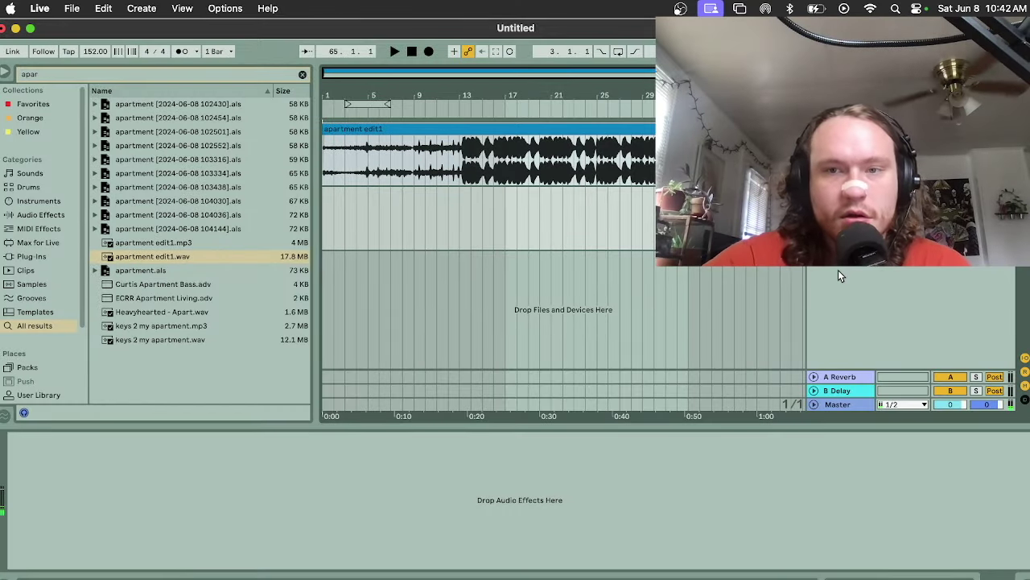
pyautogui.click(846, 376)
pyautogui.press('Delete')
pyautogui.press('Delete')
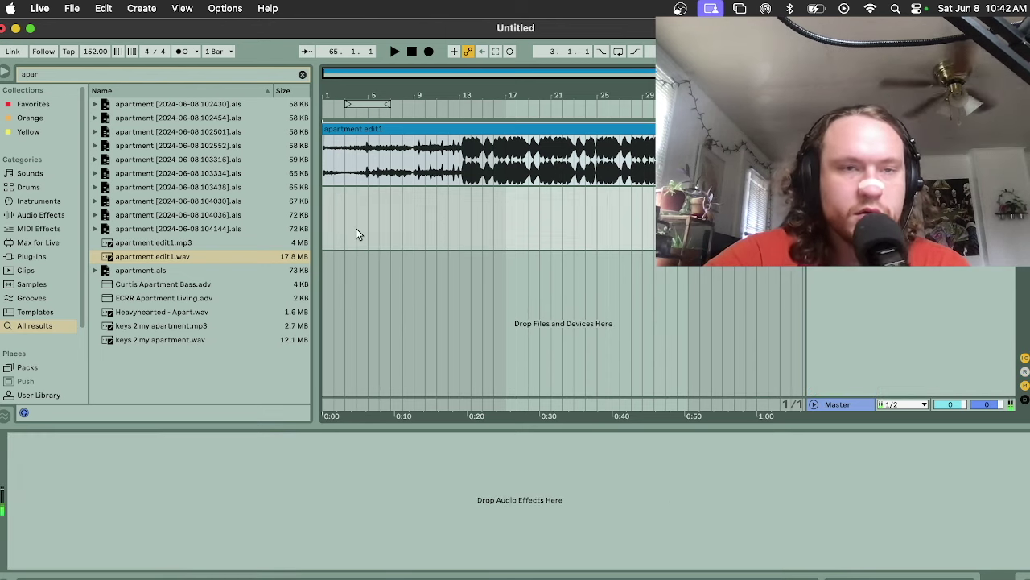
# - Play the song from the start, clear the browser search and expand the VST plug-ins
pyautogui.click(326, 215)
pyautogui.press('space')
pyautogui.click(40, 214)
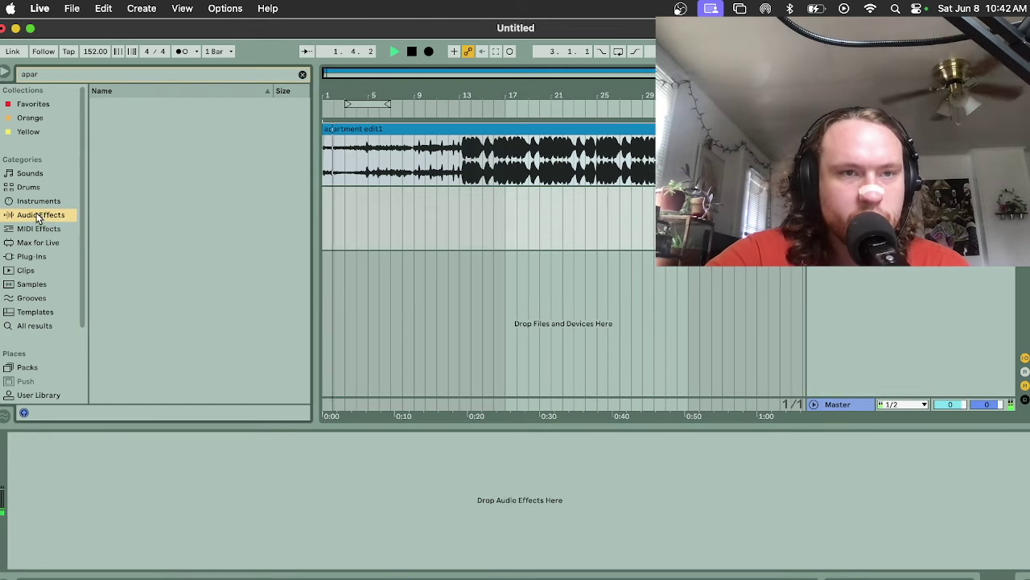
pyautogui.click(301, 75)
pyautogui.click(31, 256)
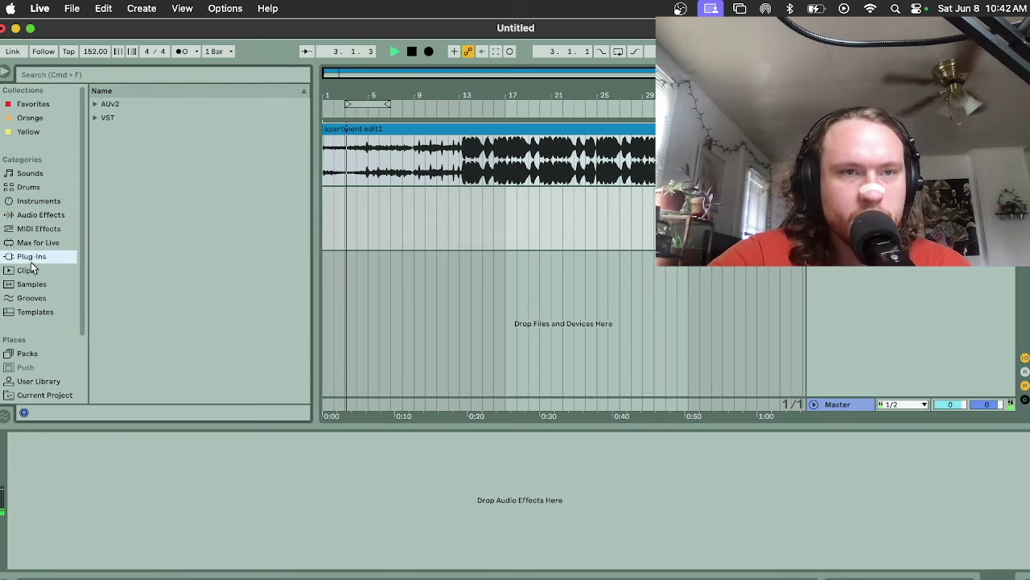
pyautogui.click(95, 118)
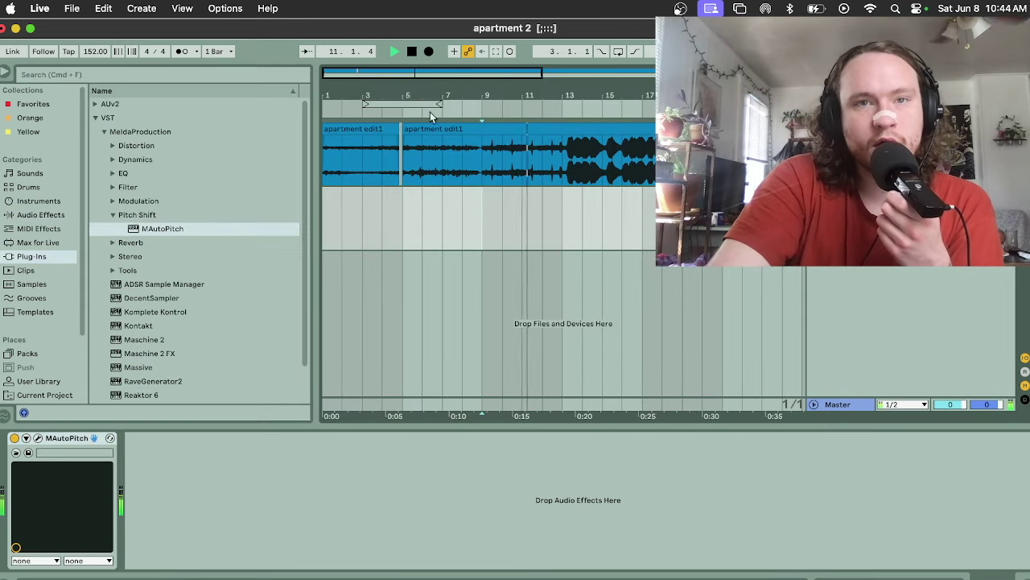
# - Record a vocal take over the apartment edit1 instrumental on the track with MAutoPitch
pyautogui.click(431, 51)
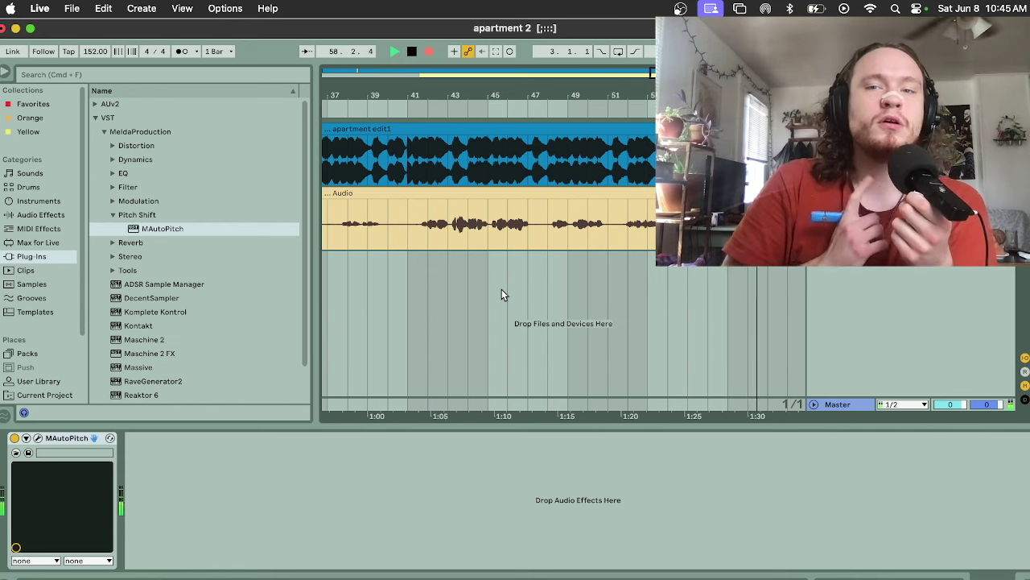
pyautogui.click(430, 52)
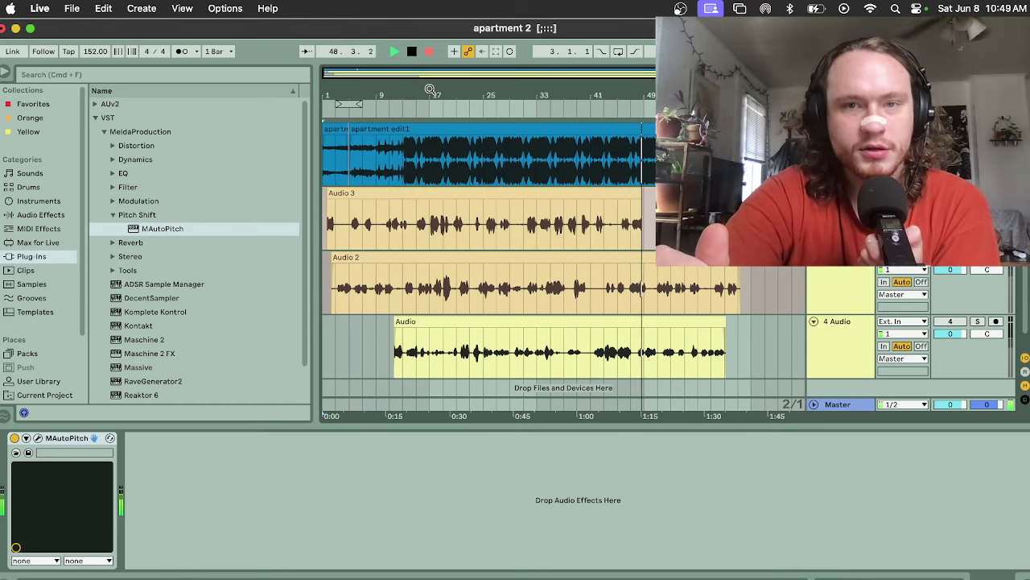
# - Delete the automation on the third track's volume
pyautogui.rightClick(952, 266)
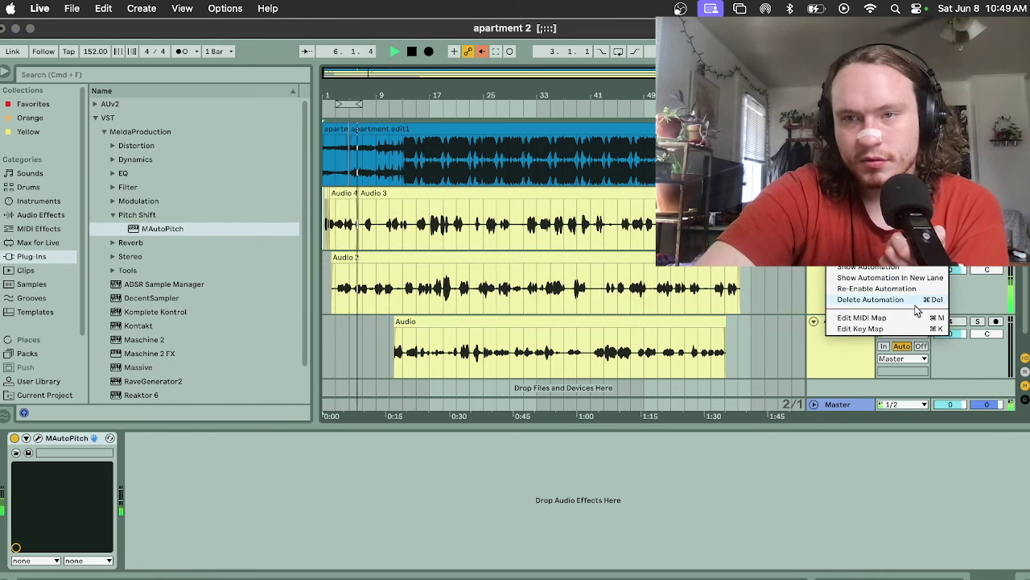
pyautogui.click(915, 305)
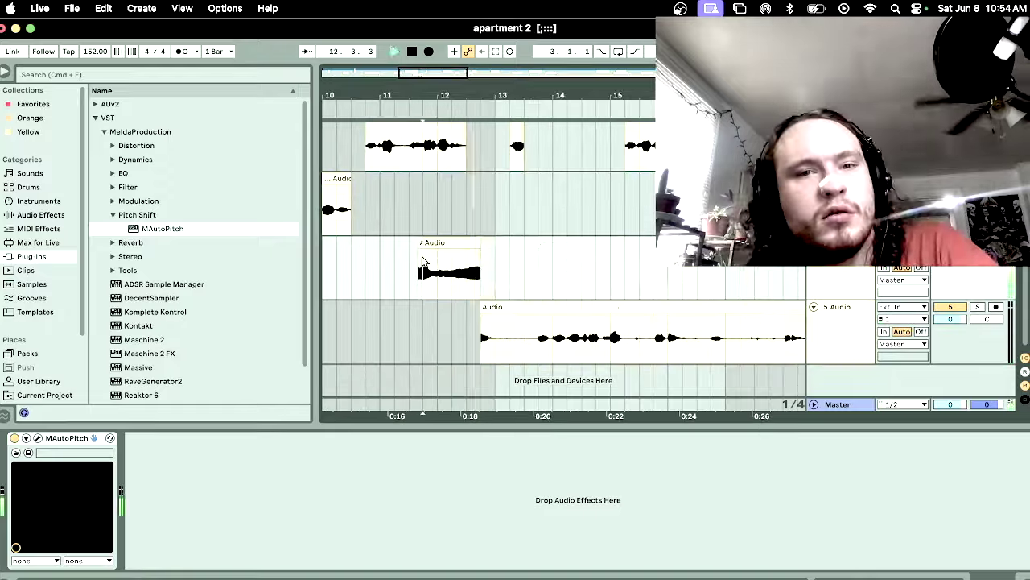
# - Show the sample view of the short vocal clip on the fourth track and stop playback
pyautogui.hotkey('shift', 'Tab')
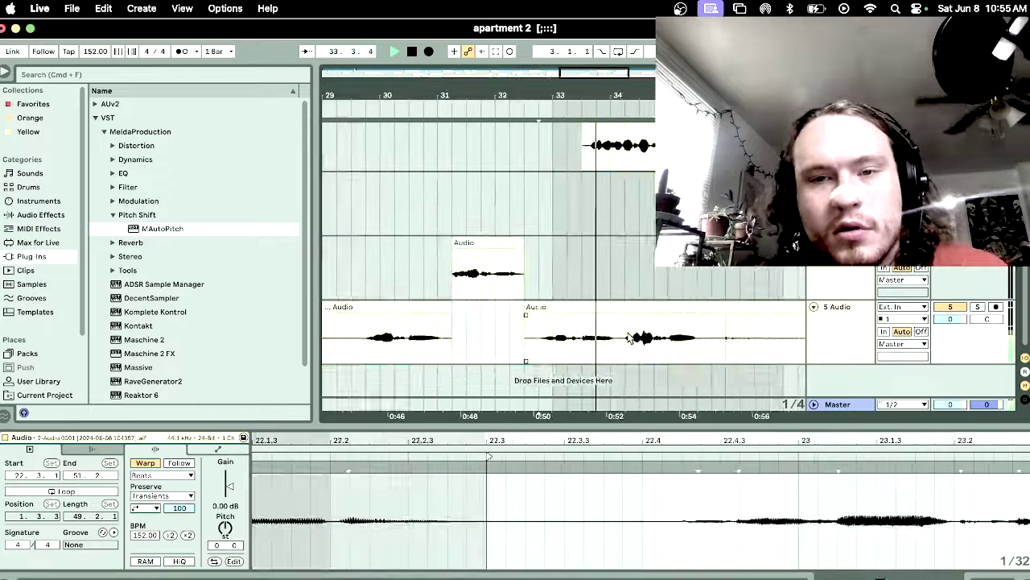
pyautogui.press('space')
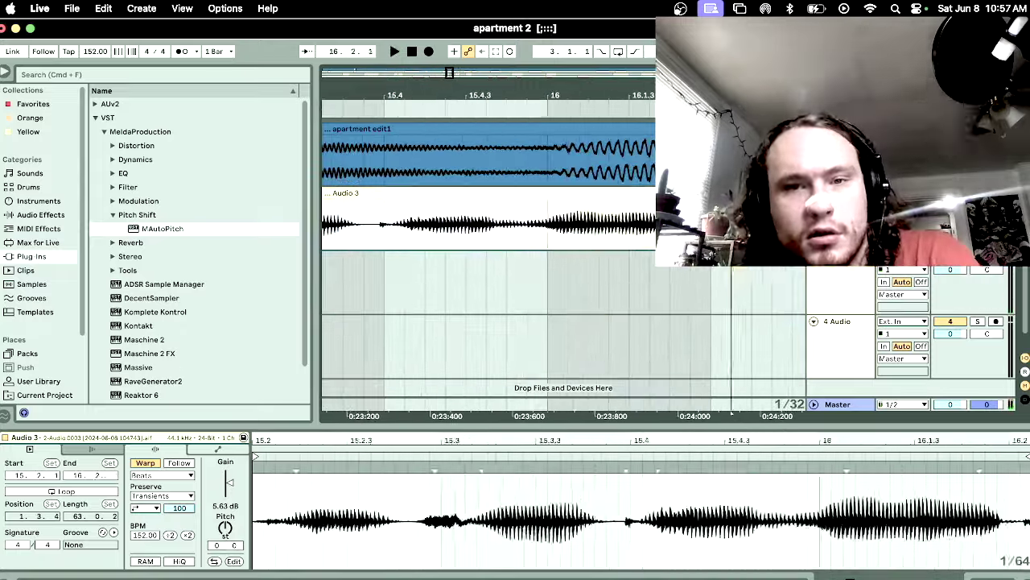
# - Examine how the vocal clips on the second and fourth tracks line up around bar 16
pyautogui.press('-')
pyautogui.press('-')
pyautogui.press('-')
pyautogui.press('-')
pyautogui.click(330, 330)
pyautogui.press('+')
pyautogui.press('+')
pyautogui.press('+')
pyautogui.click(479, 219)
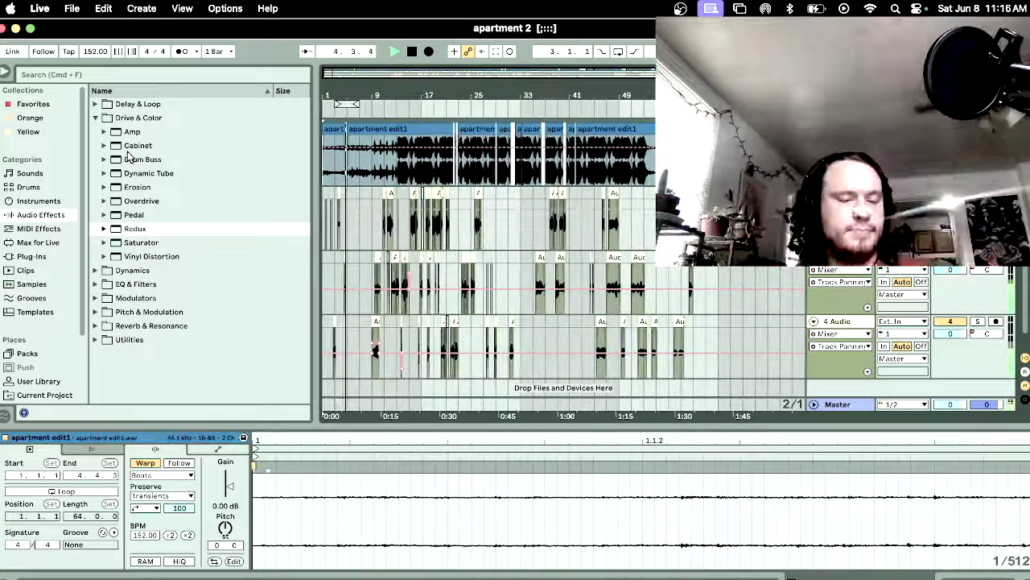
pyautogui.click(83, 7)
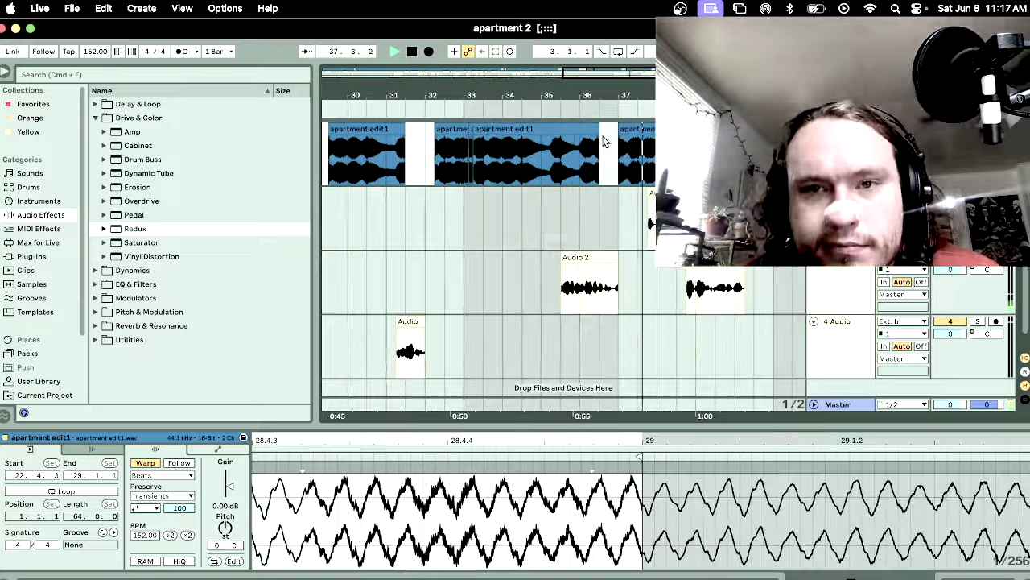